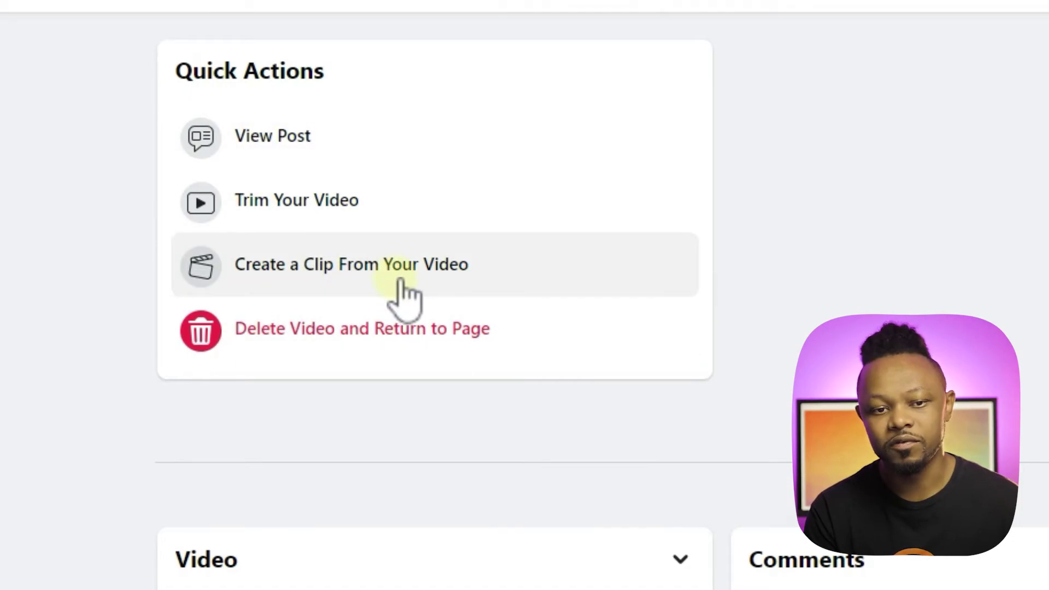
Permanently delete the ended live video and its post, returning to the page
click(329, 329)
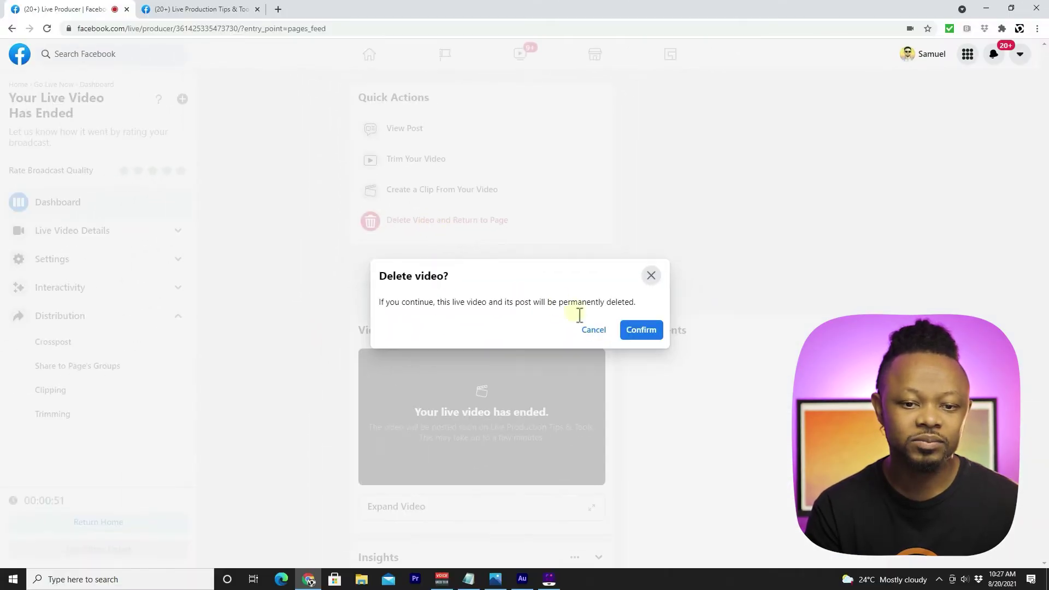
click(637, 331)
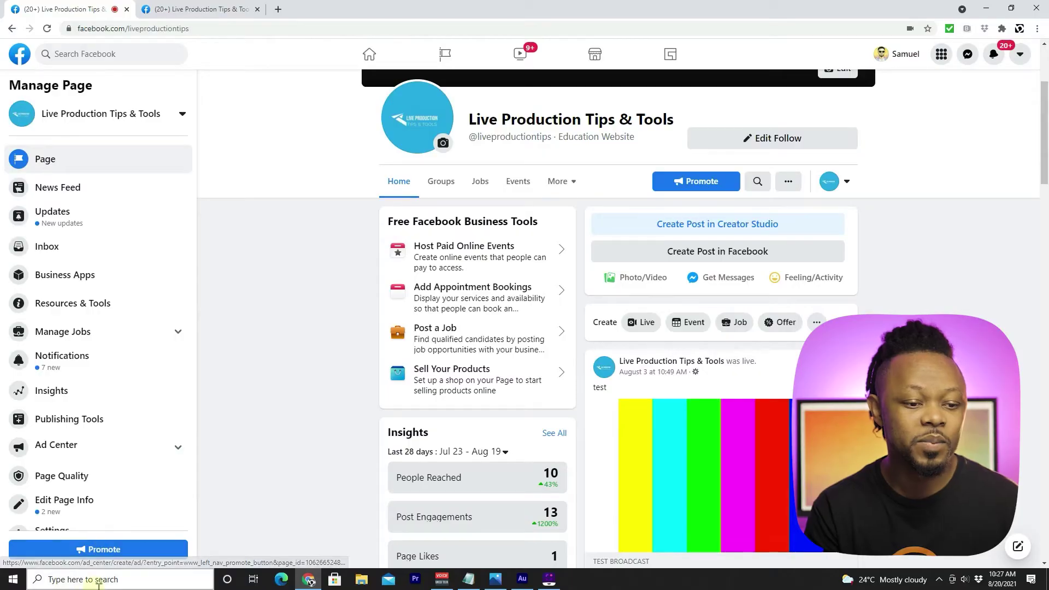
Find and launch OBS Studio (64bit) from the Windows search and maximize its window
click(98, 579)
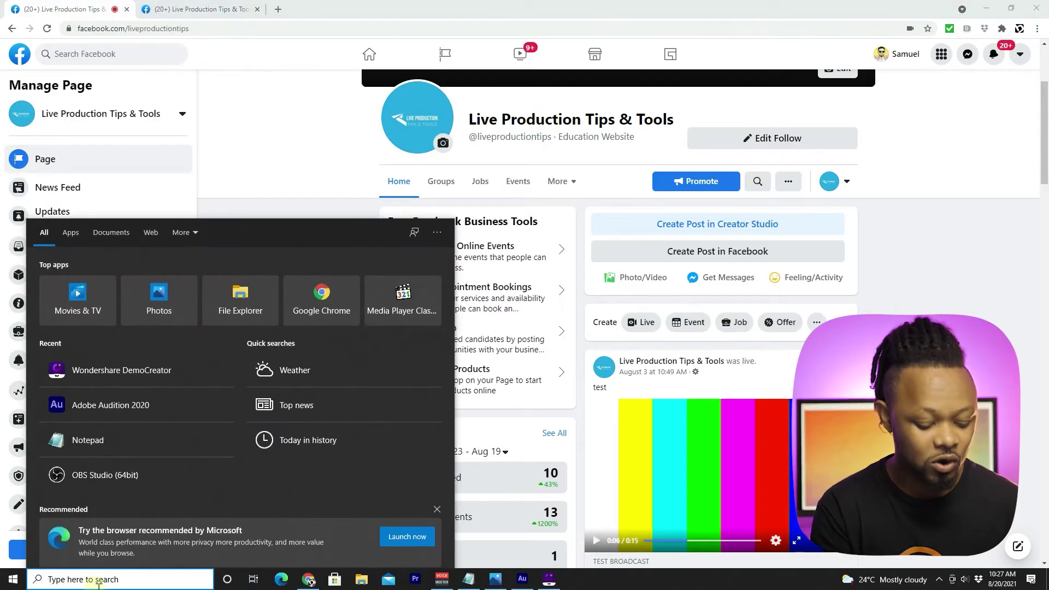
text(obs)
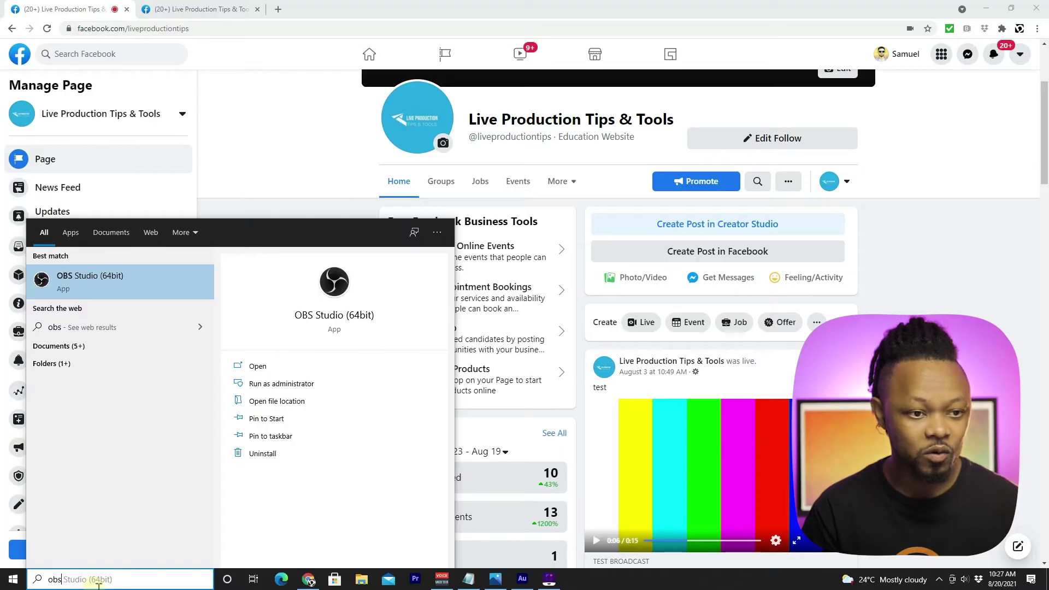
click(141, 284)
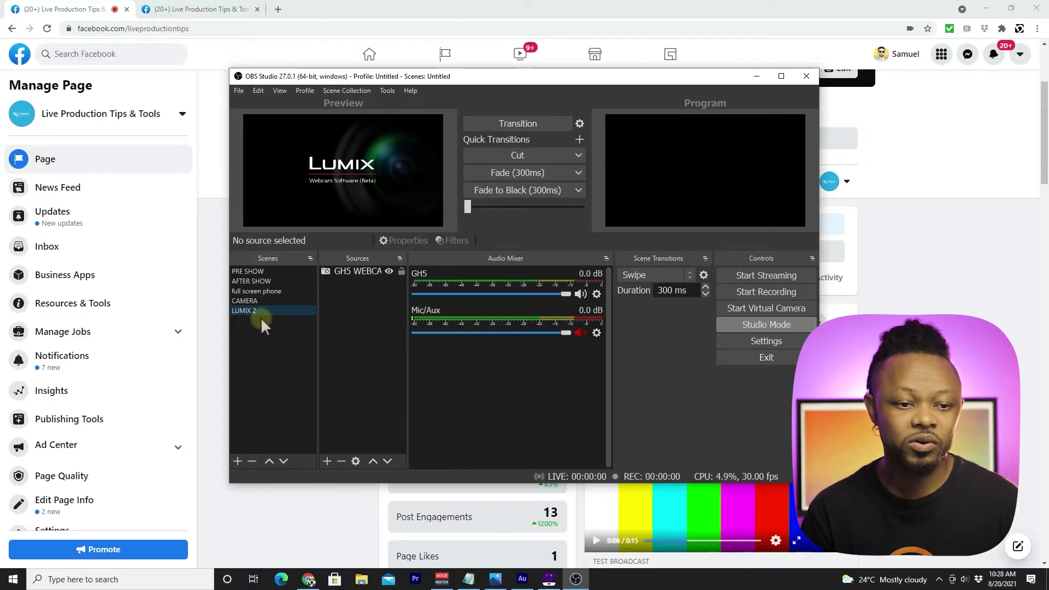
click(780, 76)
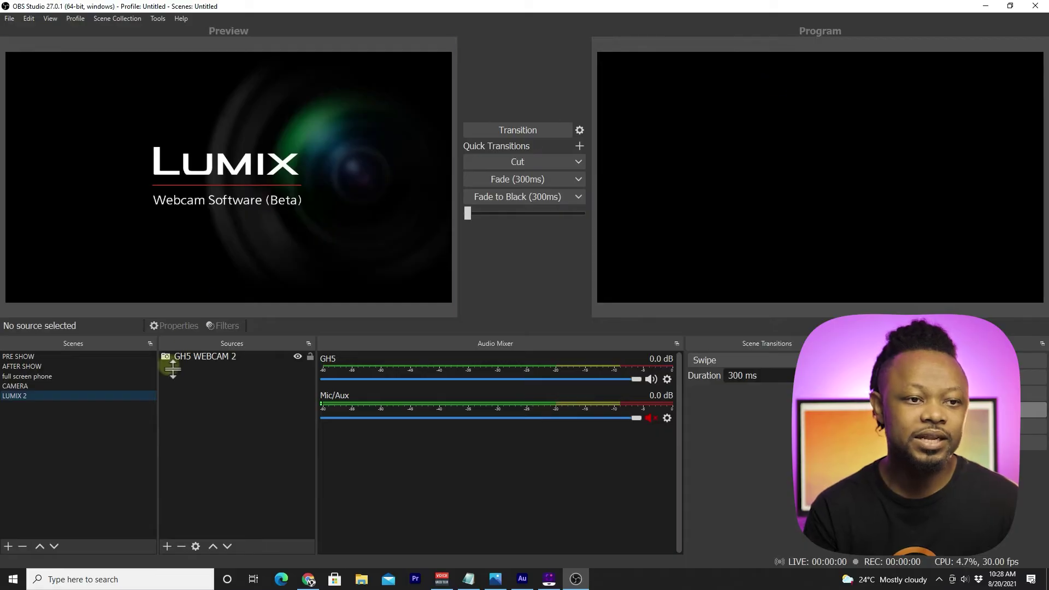
drag(173, 369, 176, 202)
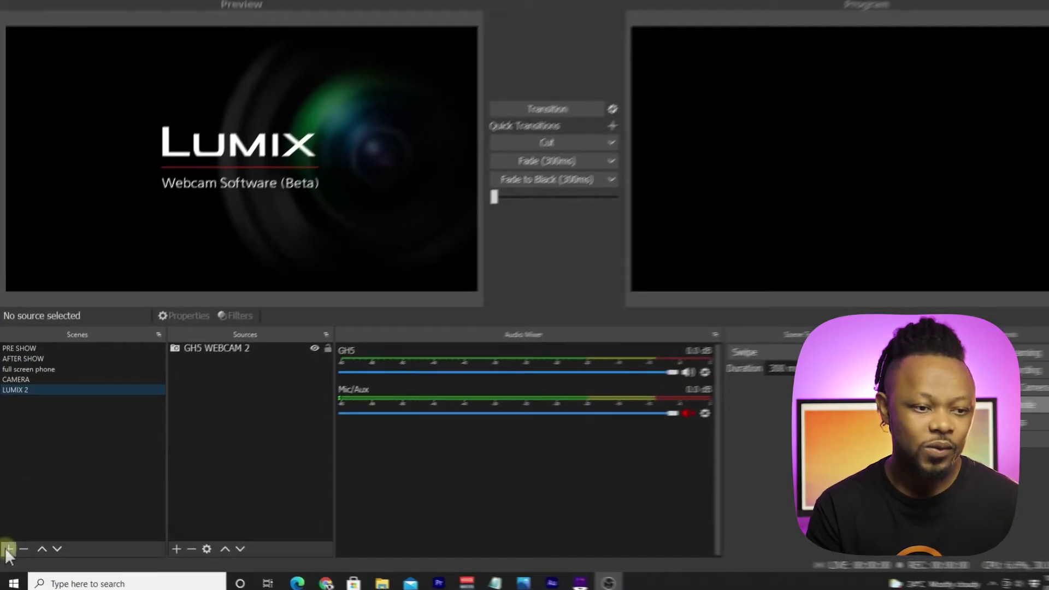
Add a new scene named Test
click(9, 547)
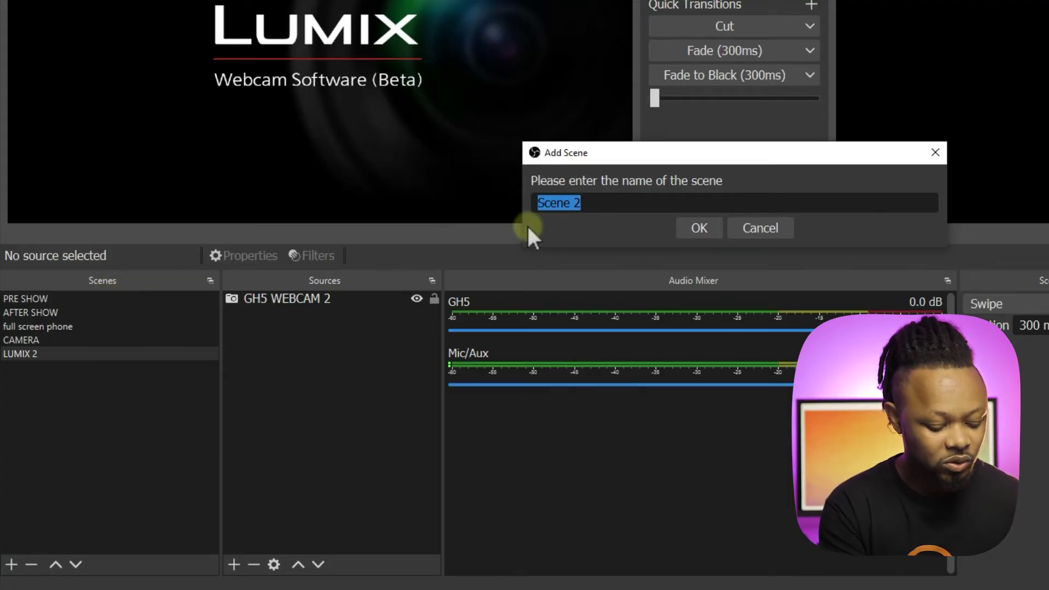
text(Test)
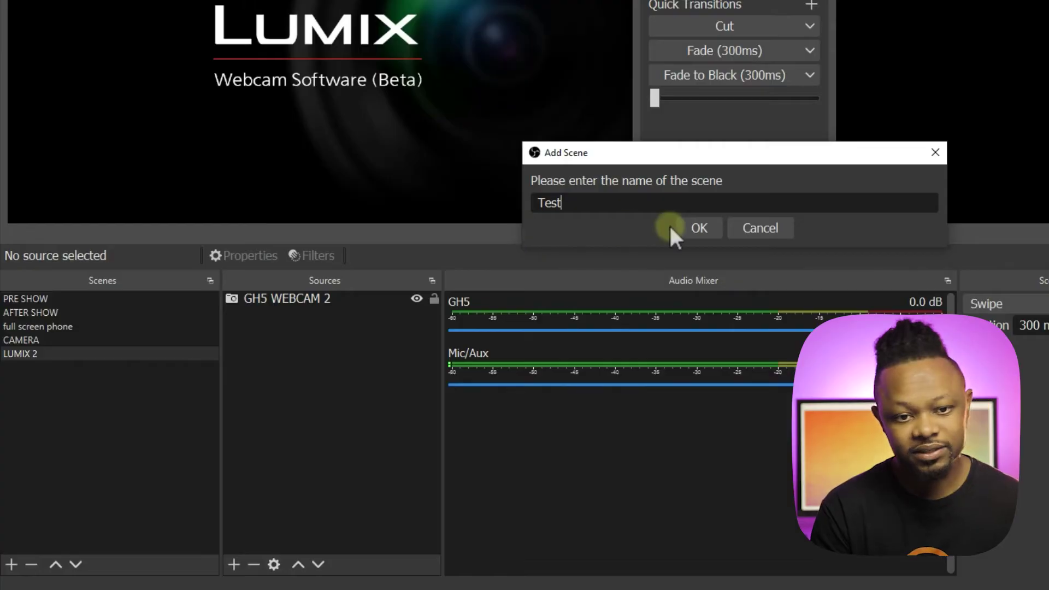
click(678, 224)
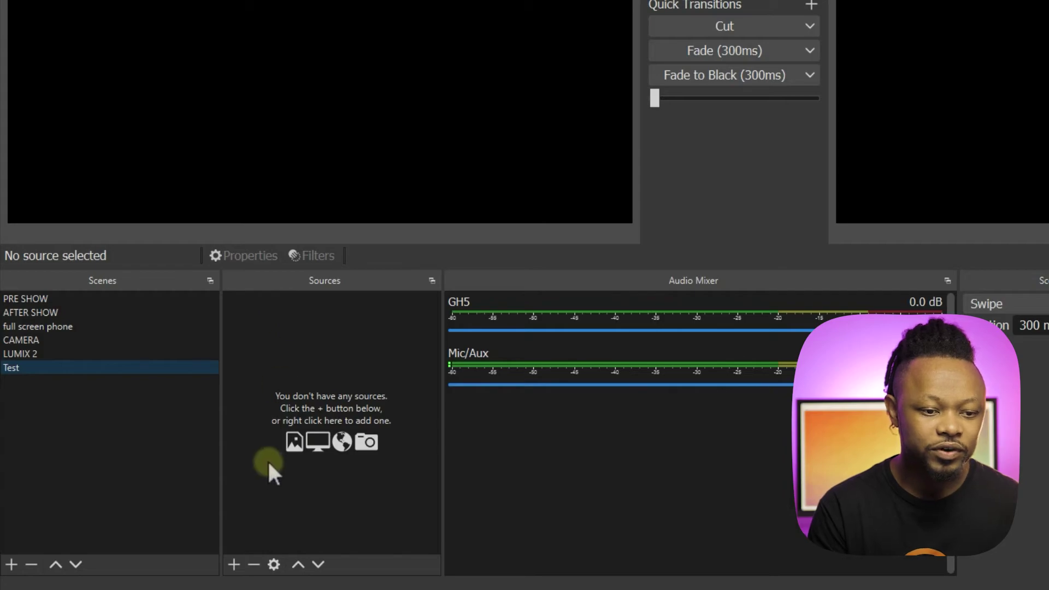
Add a new Video Capture Device source named Camera to the Test scene
click(234, 563)
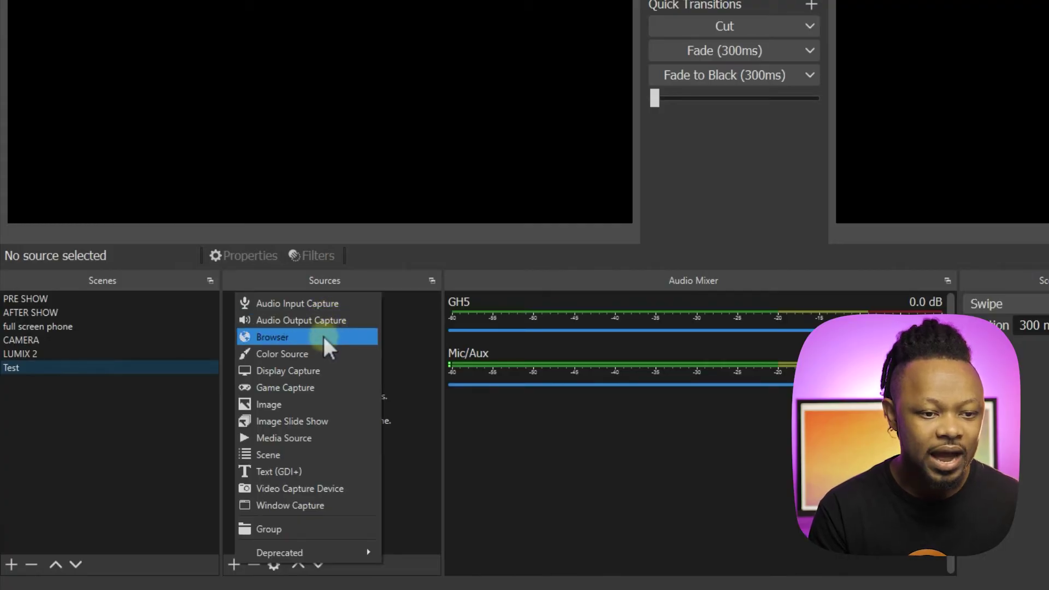
click(340, 488)
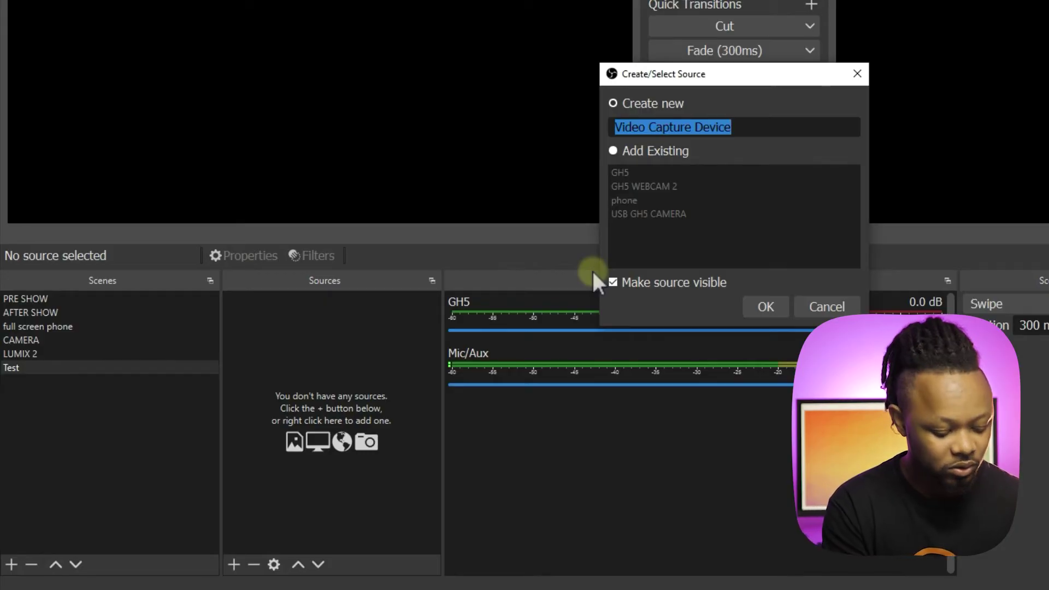
text(CSM)
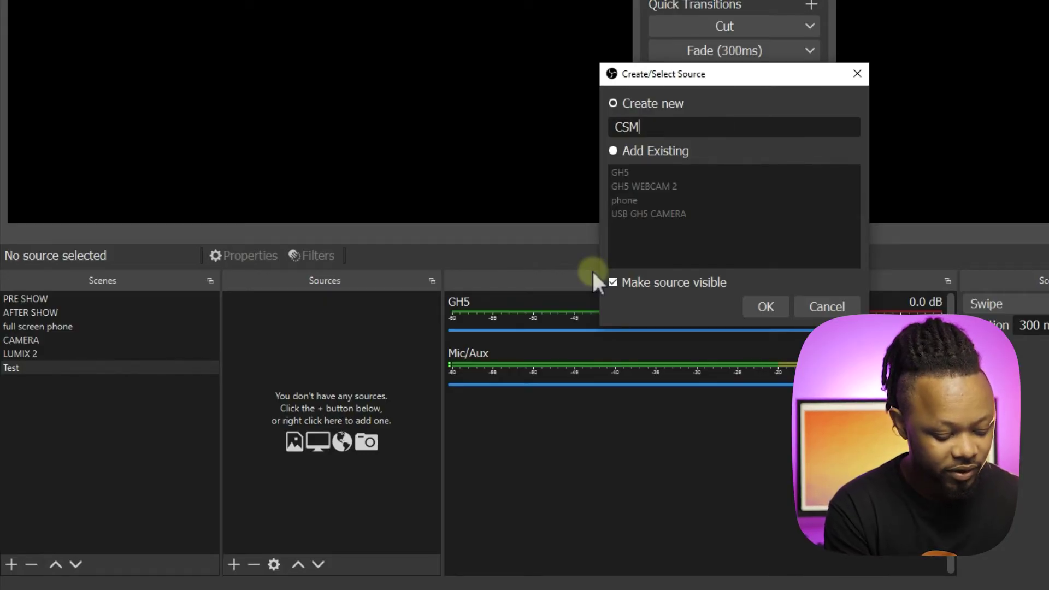
key(BackSpace)
key(BackSpace)
text(s)
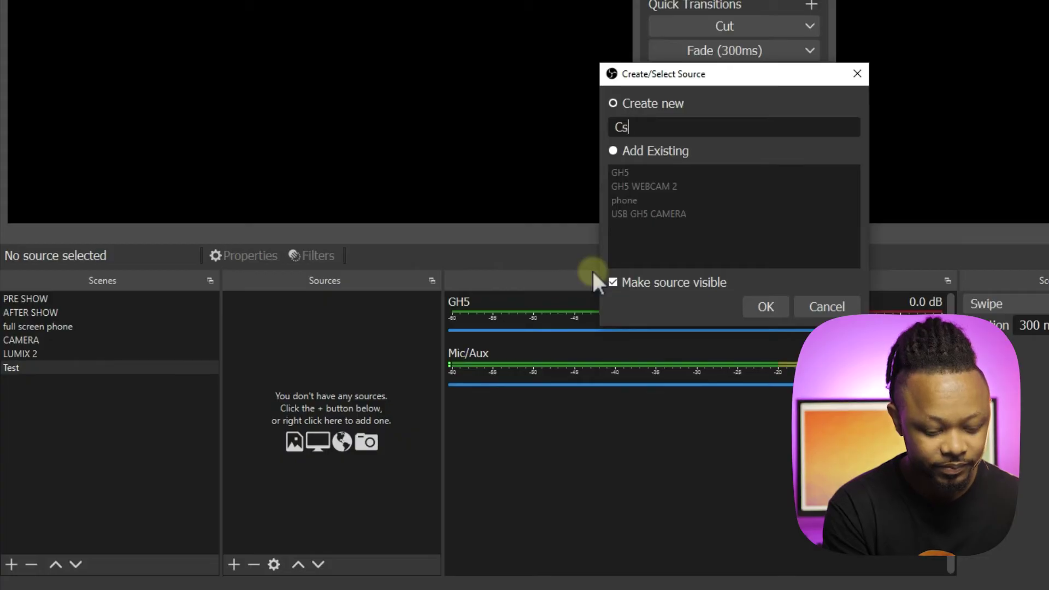
key(BackSpace)
text(amera)
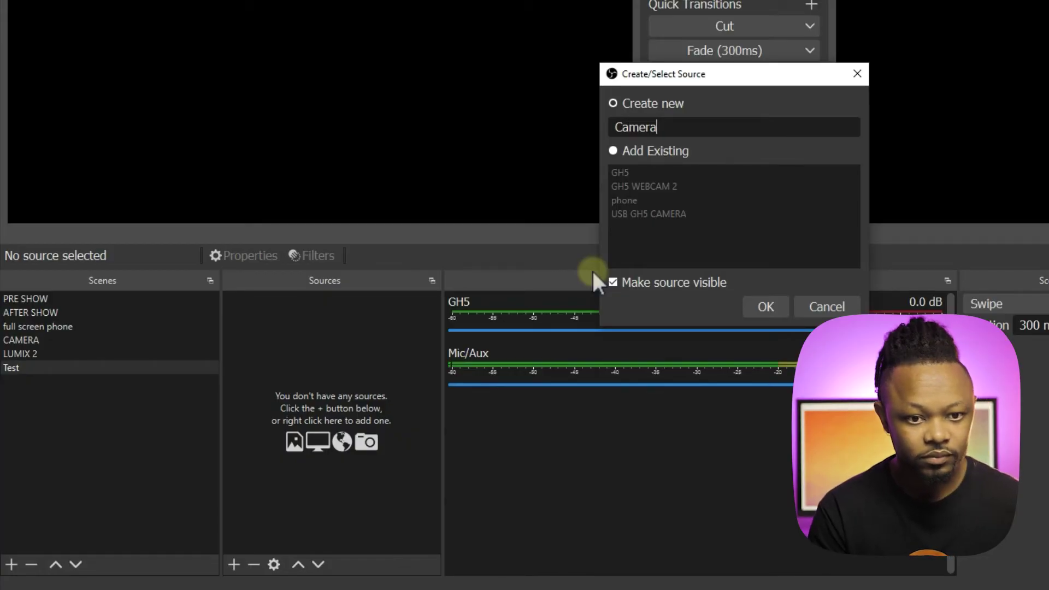
click(765, 310)
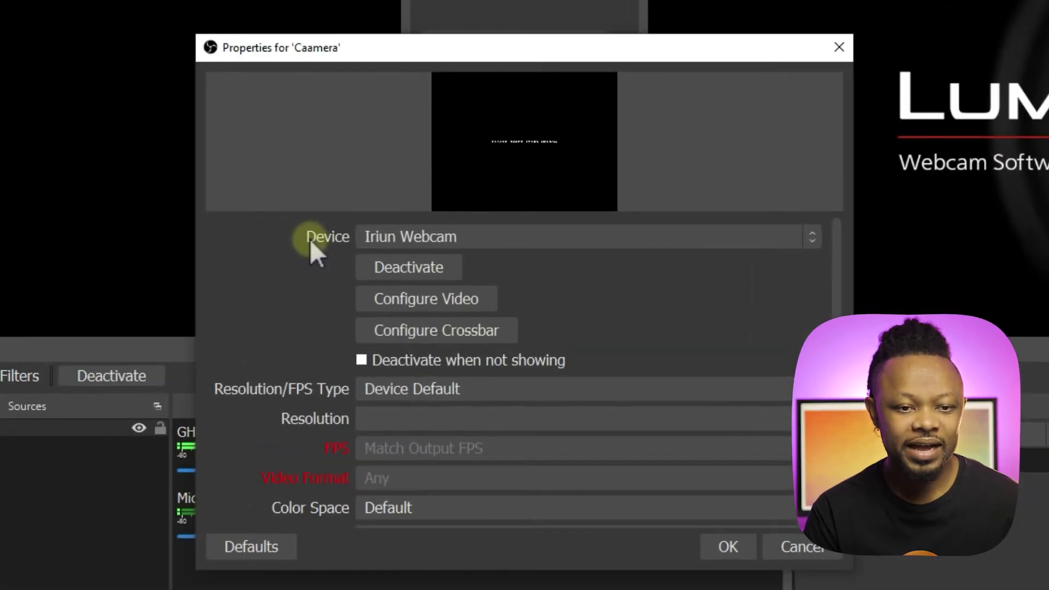
Set the camera source's device to USB Video and its resolution type to Custom at 1920x1080
click(424, 238)
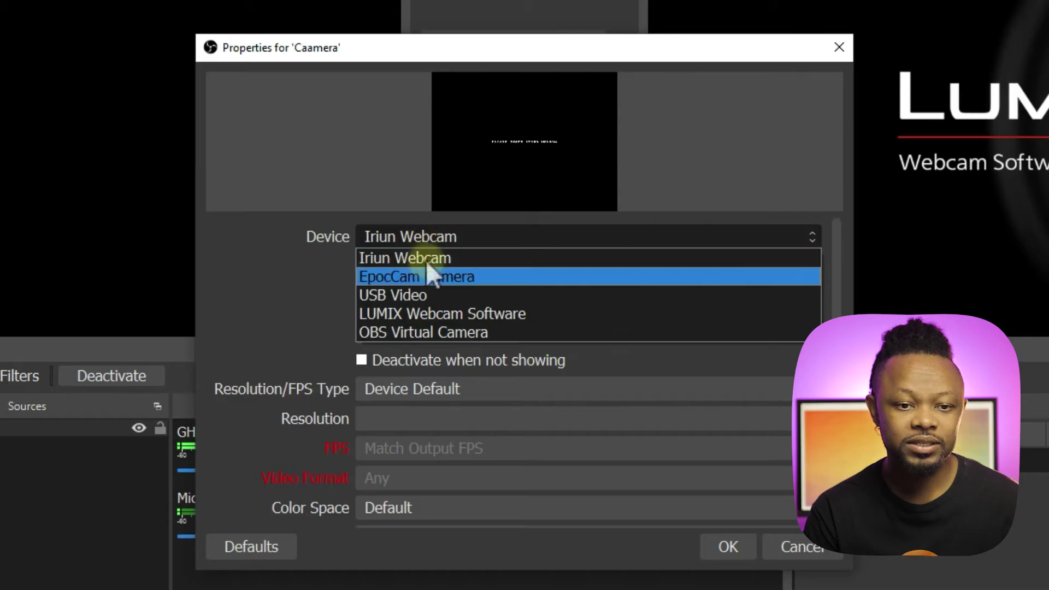
click(426, 294)
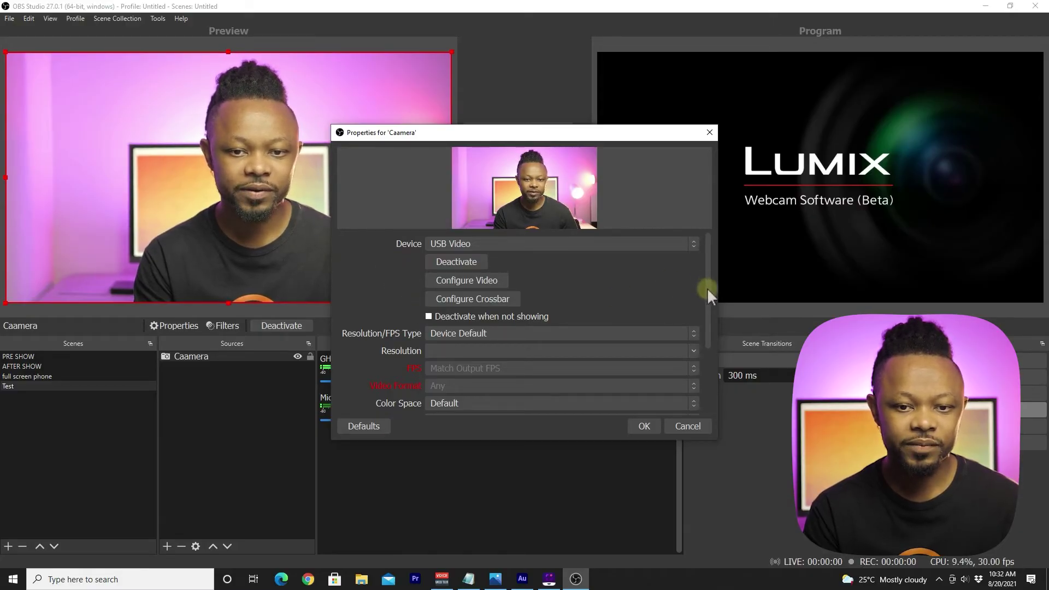
scroll(707, 288, down, 2)
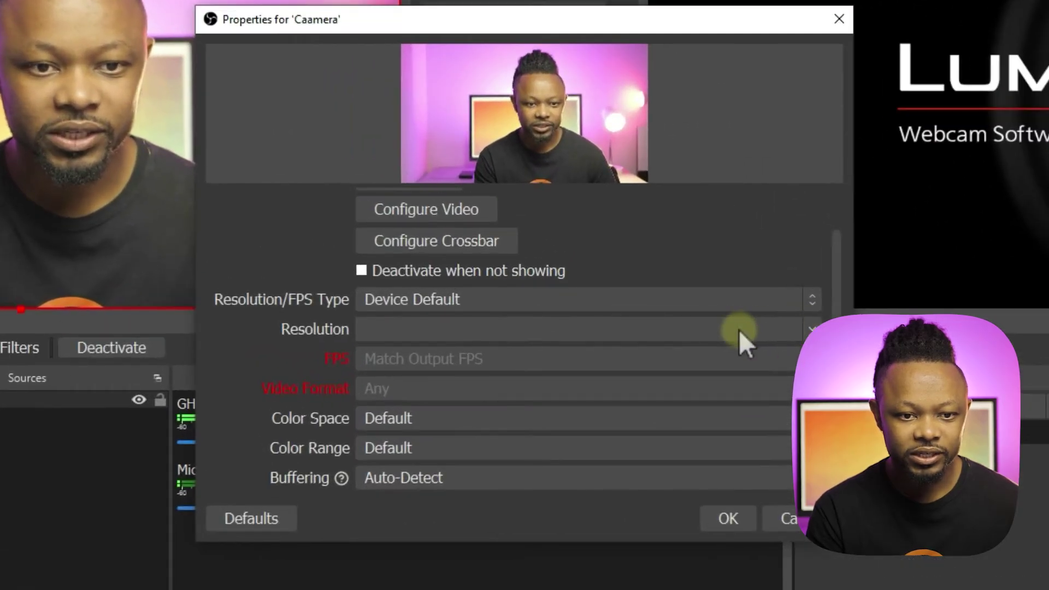
click(562, 300)
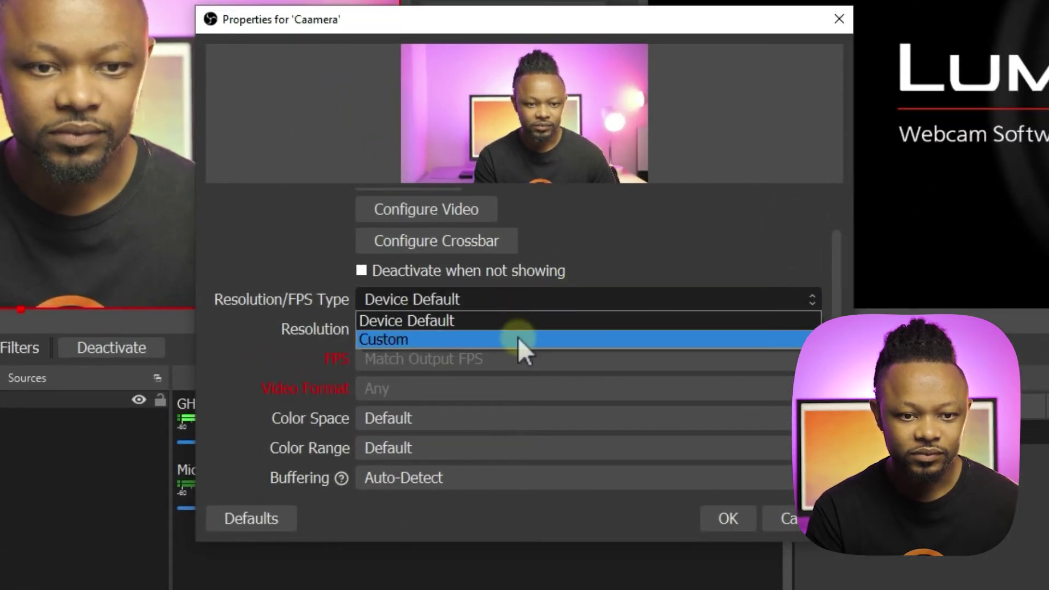
click(518, 333)
click(809, 329)
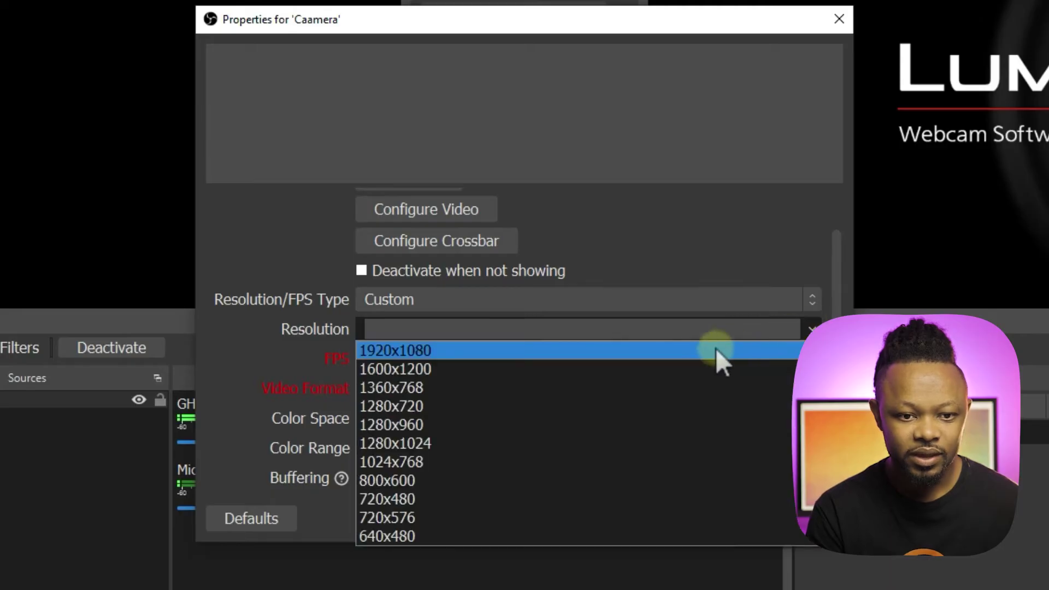
click(530, 350)
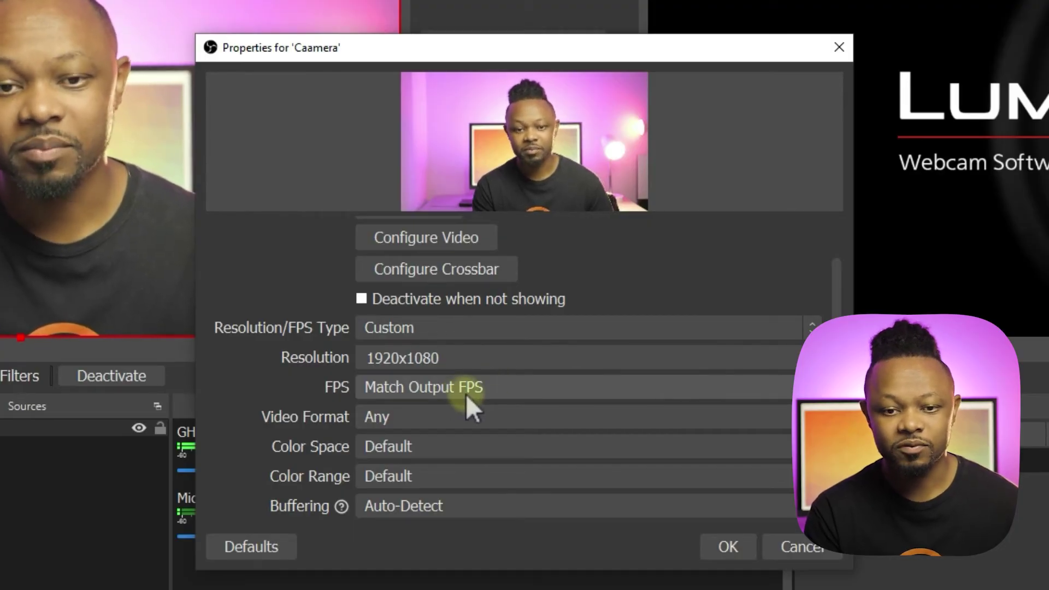
Use Line 1/2 (4- M-Audio Producer) as the camera source's custom audio device and cut the Test scene to the program output
scroll(519, 371, down, 5)
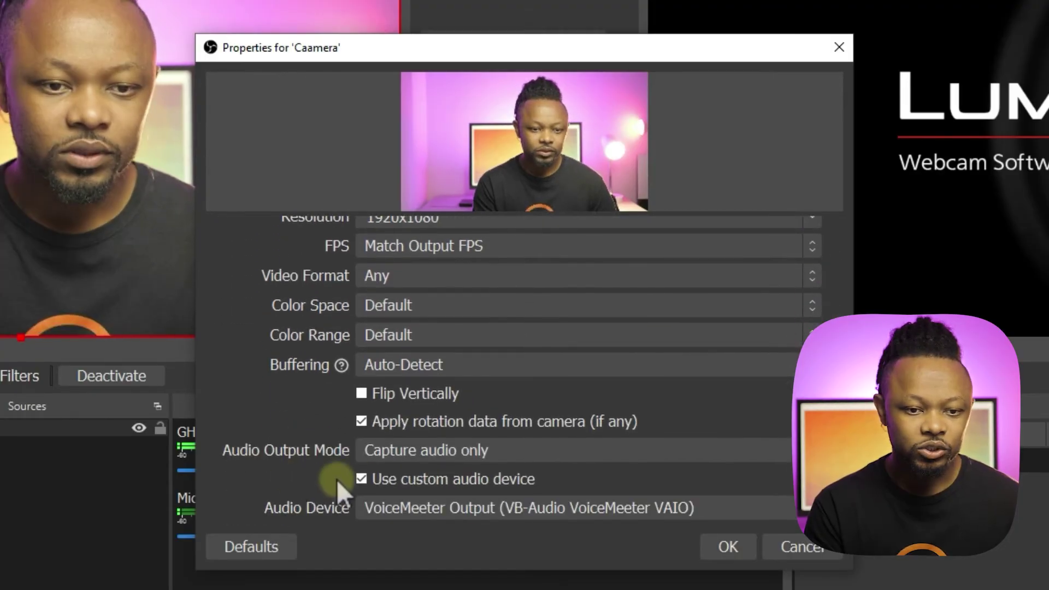
click(361, 483)
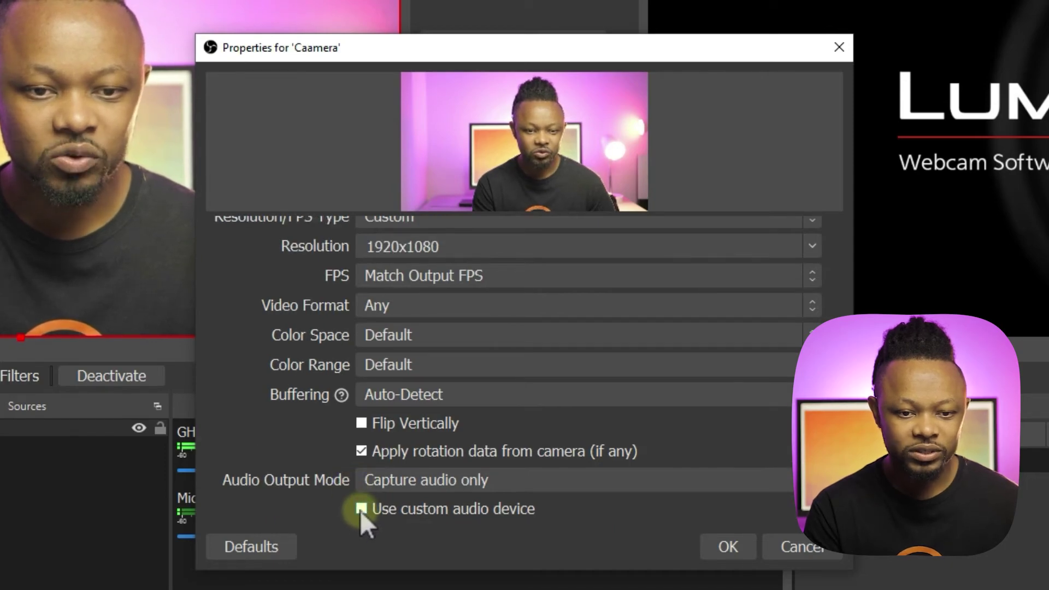
click(361, 509)
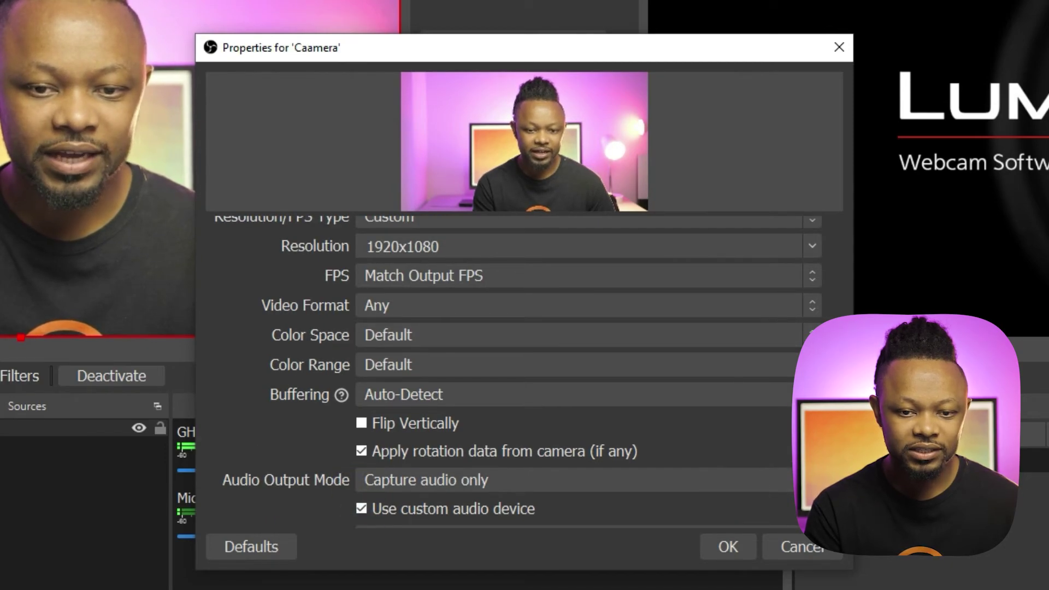
scroll(360, 510, down, 1)
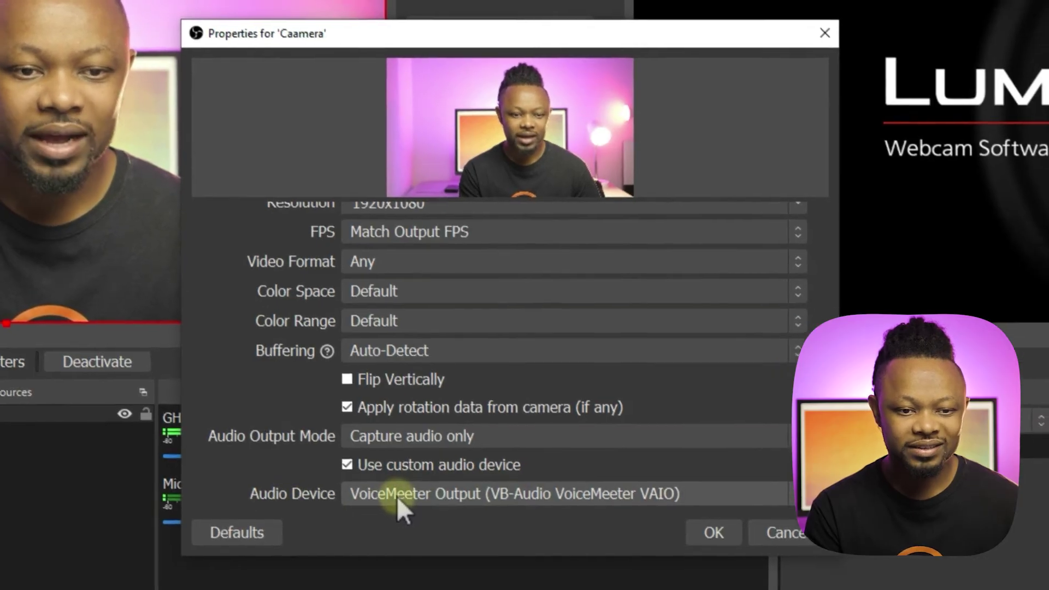
click(410, 509)
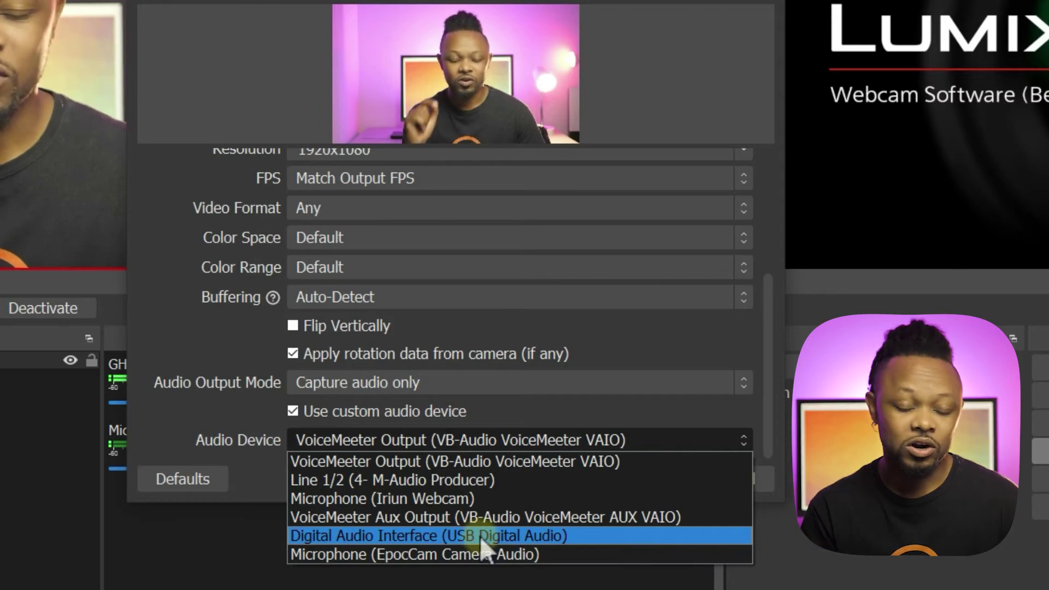
click(472, 481)
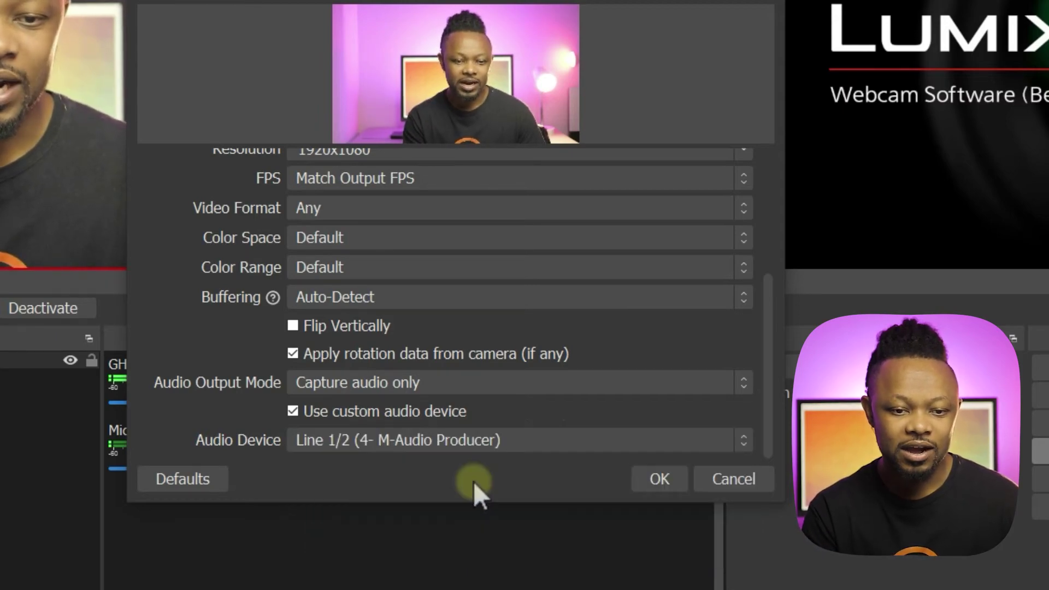
click(659, 478)
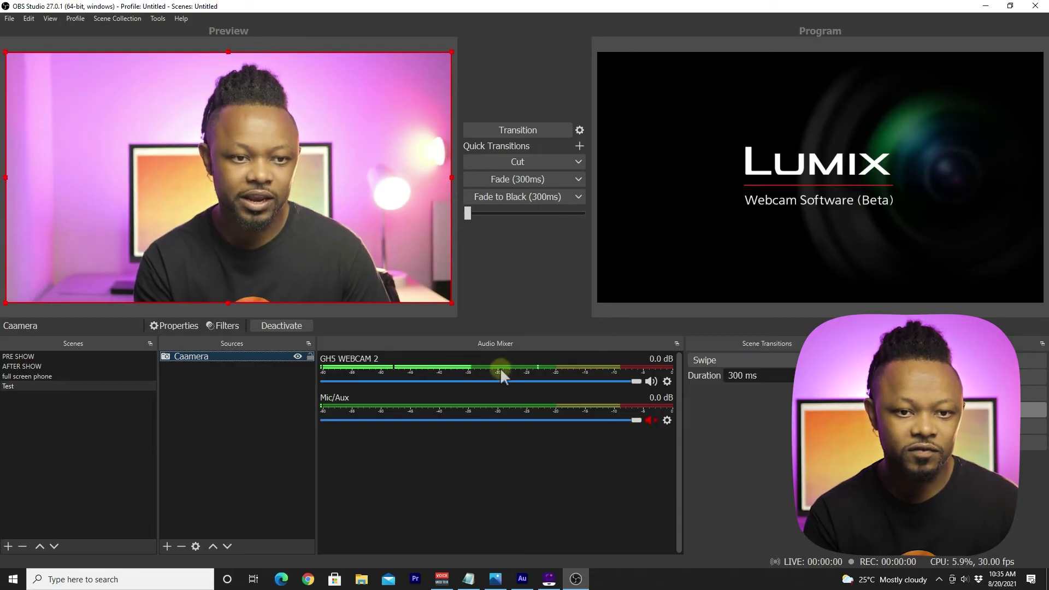
click(519, 163)
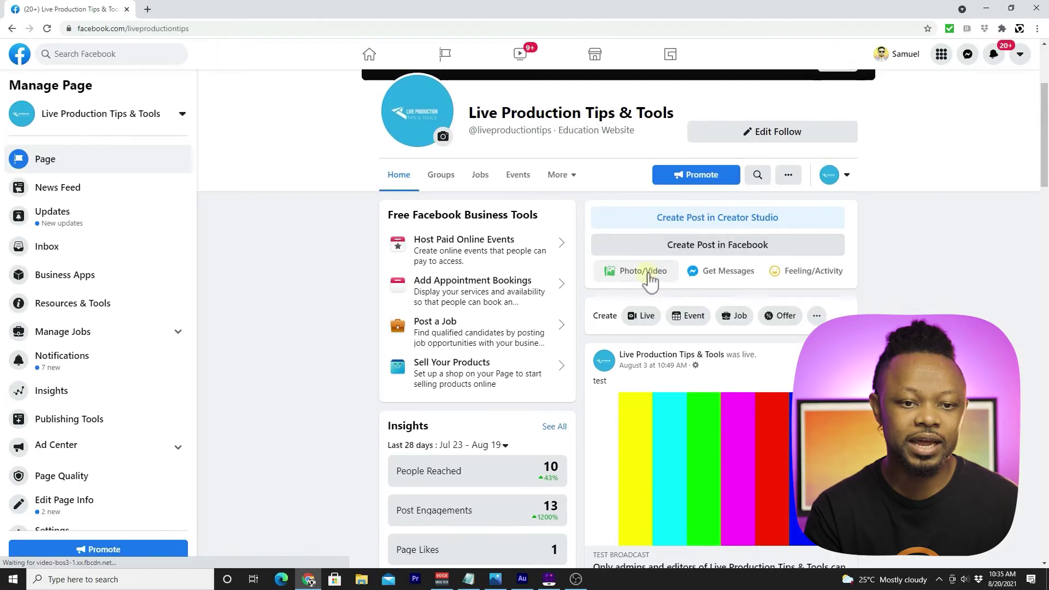
Switch to the Facebook page in Chrome, create a Go live broadcast and choose Use Stream Key as its video source
scroll(628, 276, down, 2)
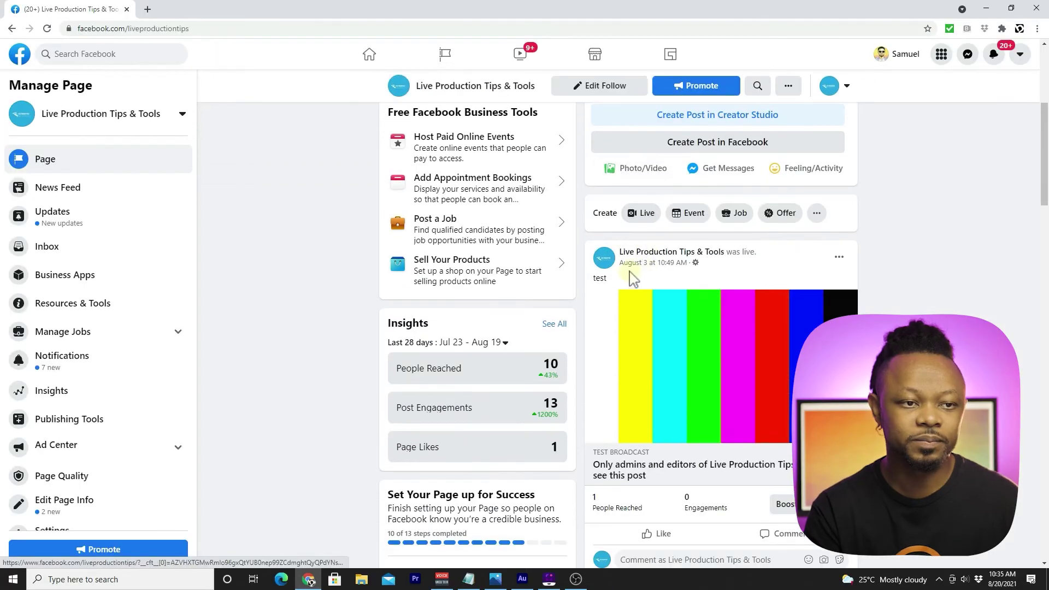
click(645, 214)
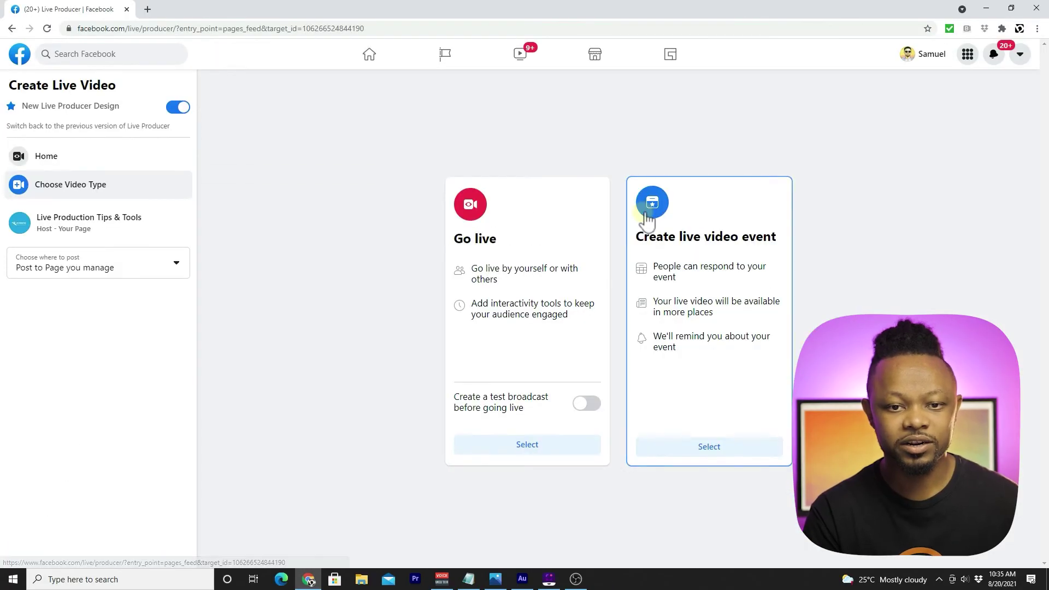
click(525, 443)
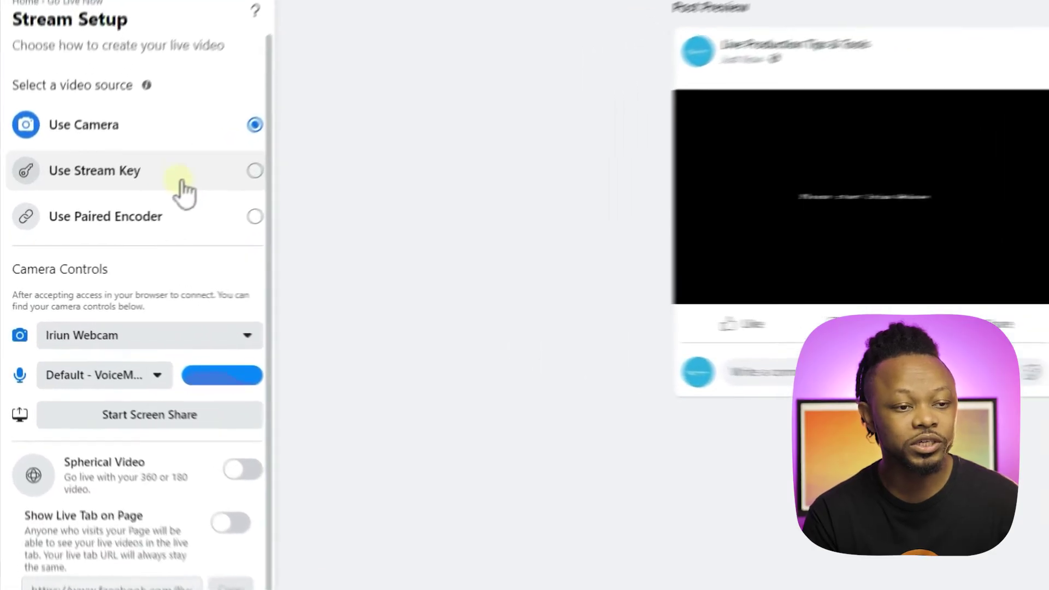
click(309, 144)
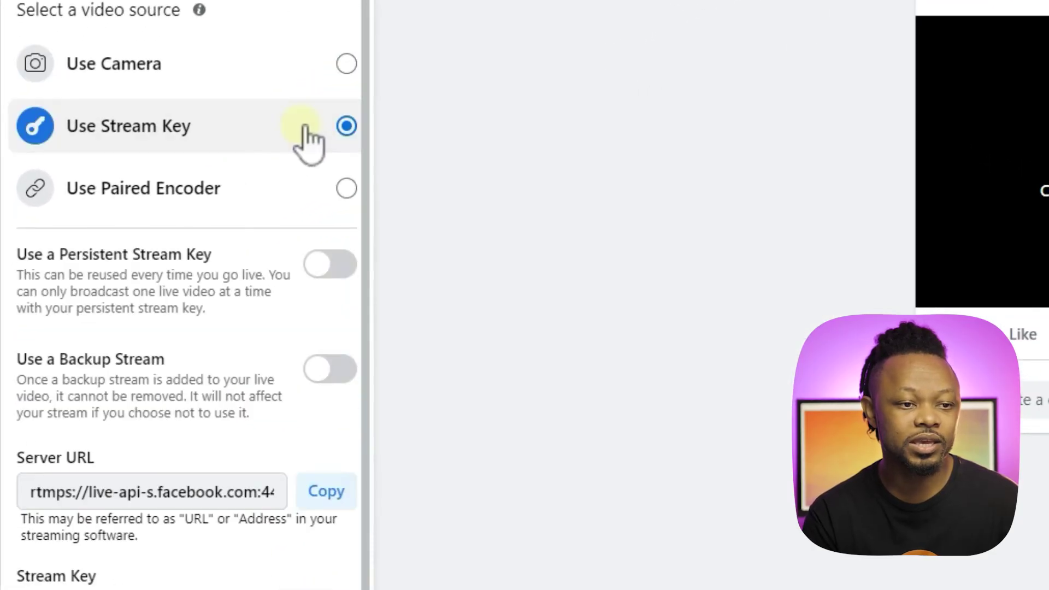
scroll(291, 208, down, 2)
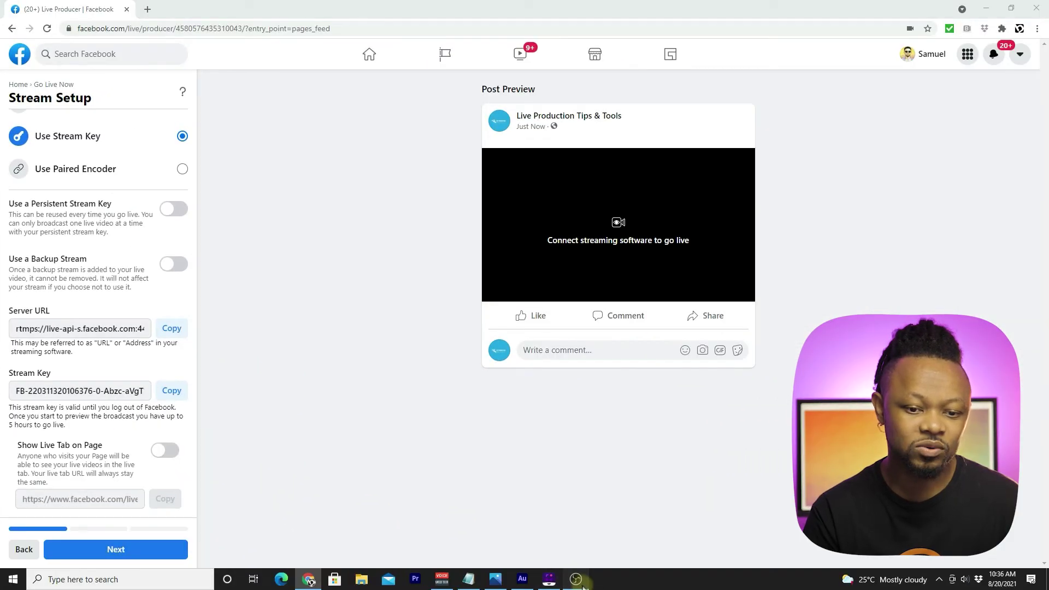
Switch to OBS Studio and choose Facebook Live as the service in the stream settings
click(579, 581)
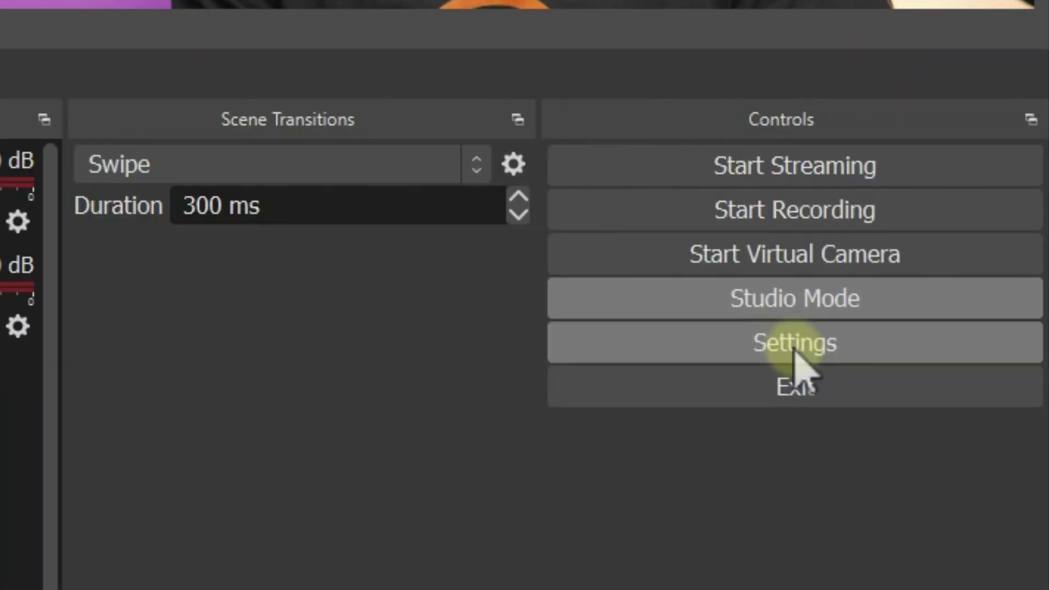
click(909, 403)
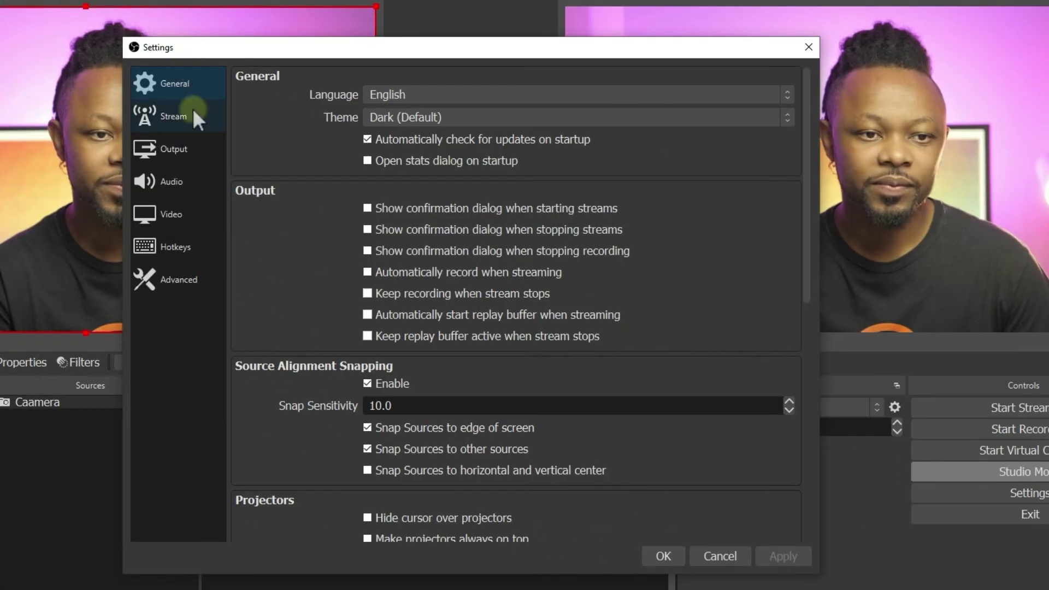
click(166, 121)
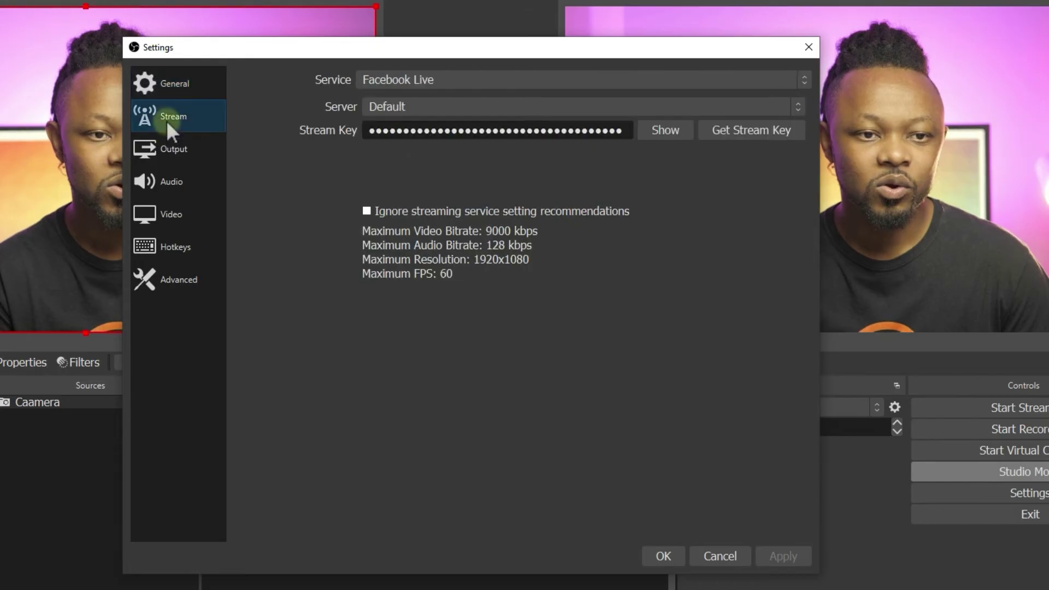
click(566, 82)
click(460, 83)
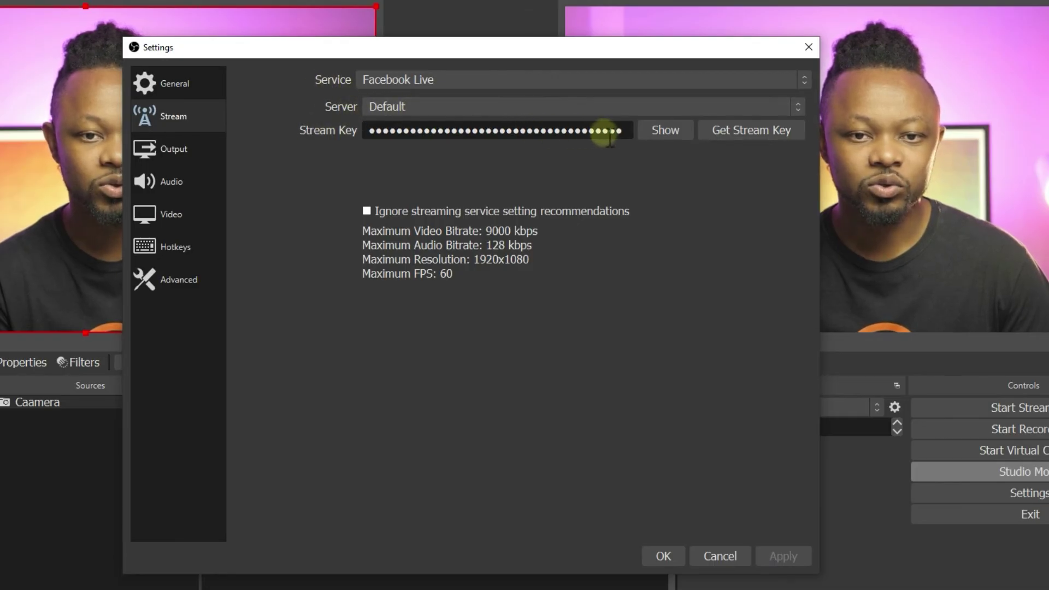
Replace the existing stream key with the one copied from Facebook, then apply and close the settings
drag(632, 132, 350, 136)
key(BackSpace)
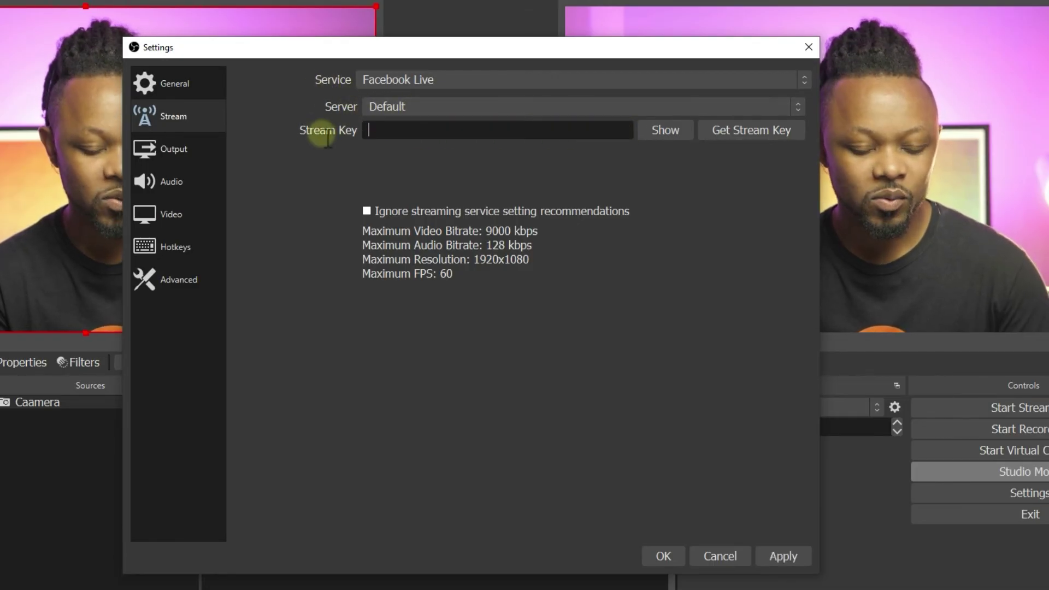
right_click(385, 132)
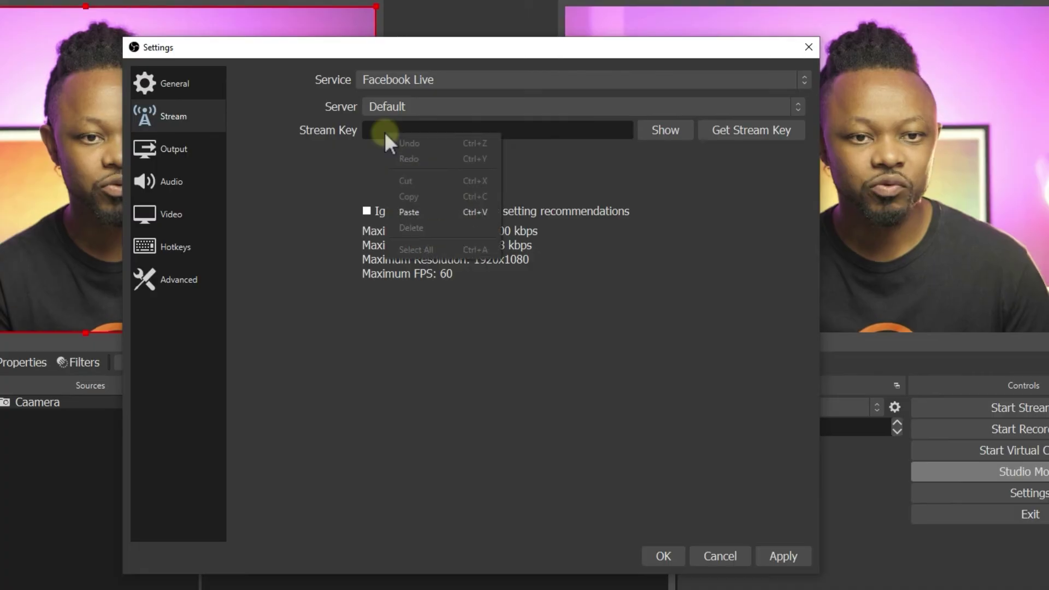
click(418, 208)
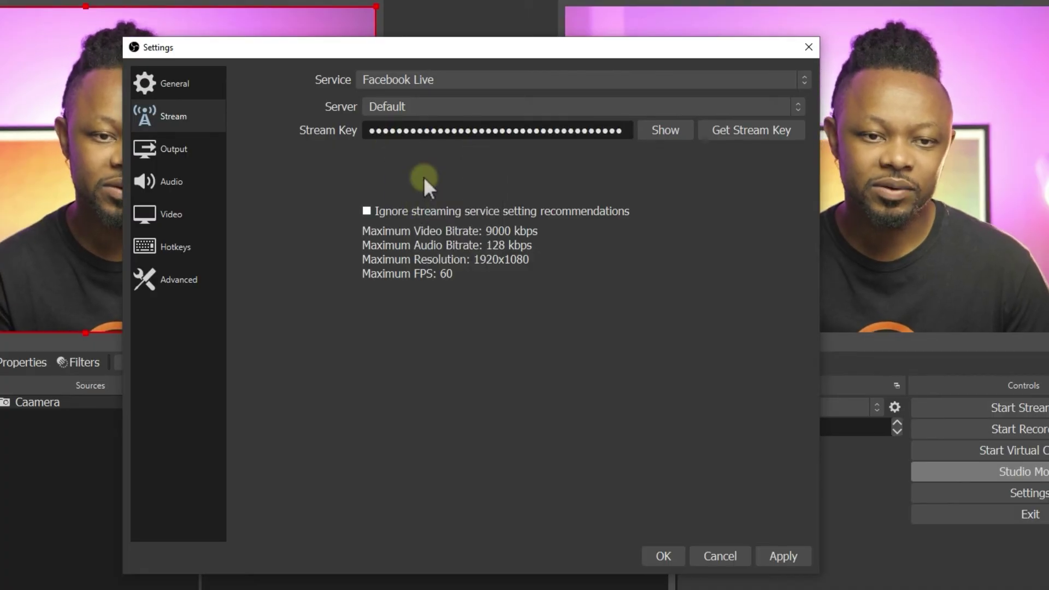
click(798, 555)
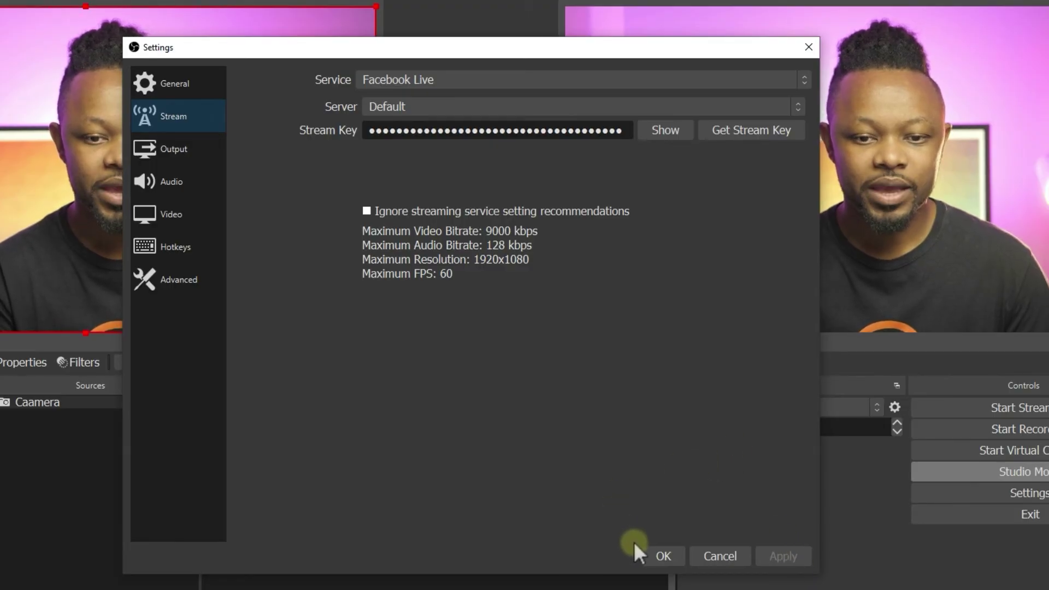
click(662, 556)
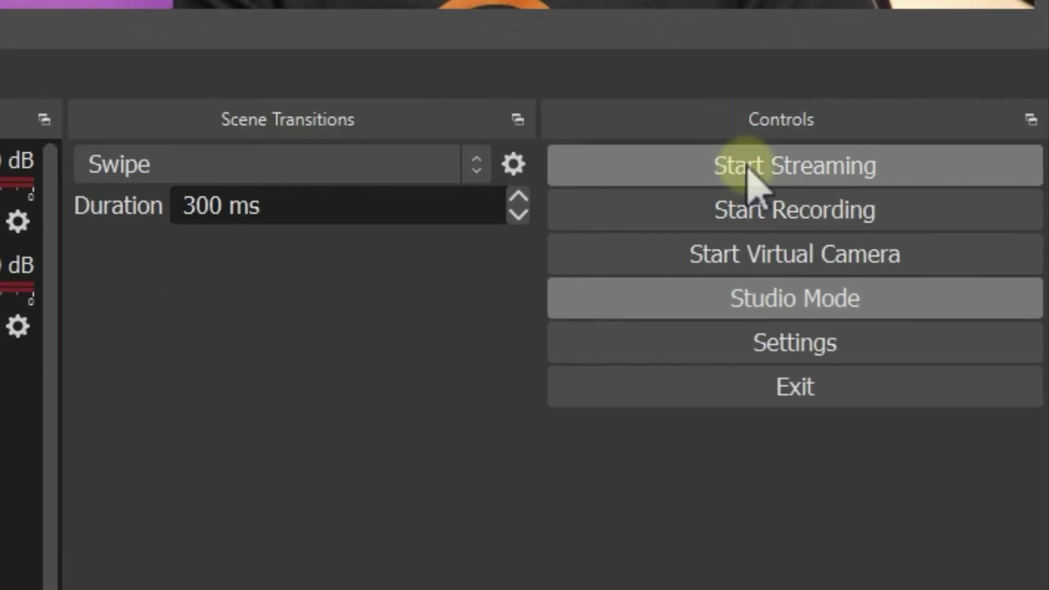
Start streaming, then switch to Chrome and advance the Facebook live setup to the Create Post stage
click(747, 167)
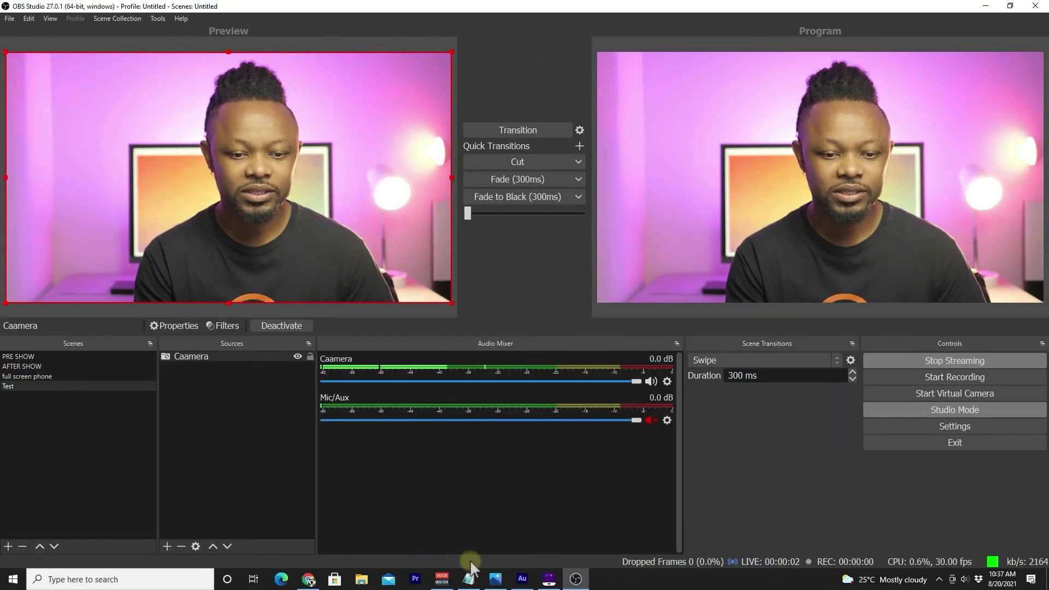
click(308, 579)
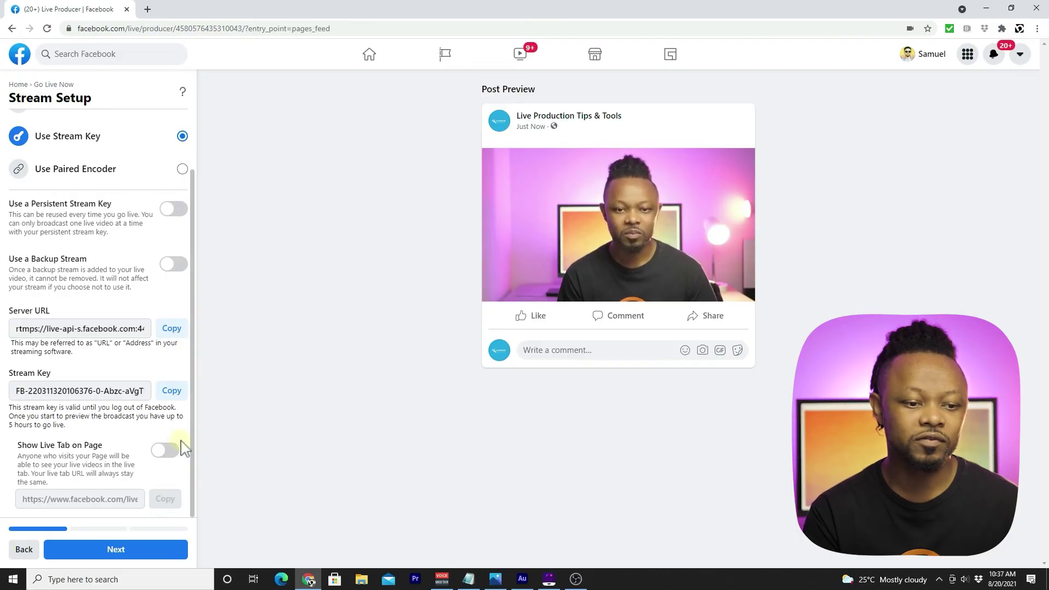
click(153, 550)
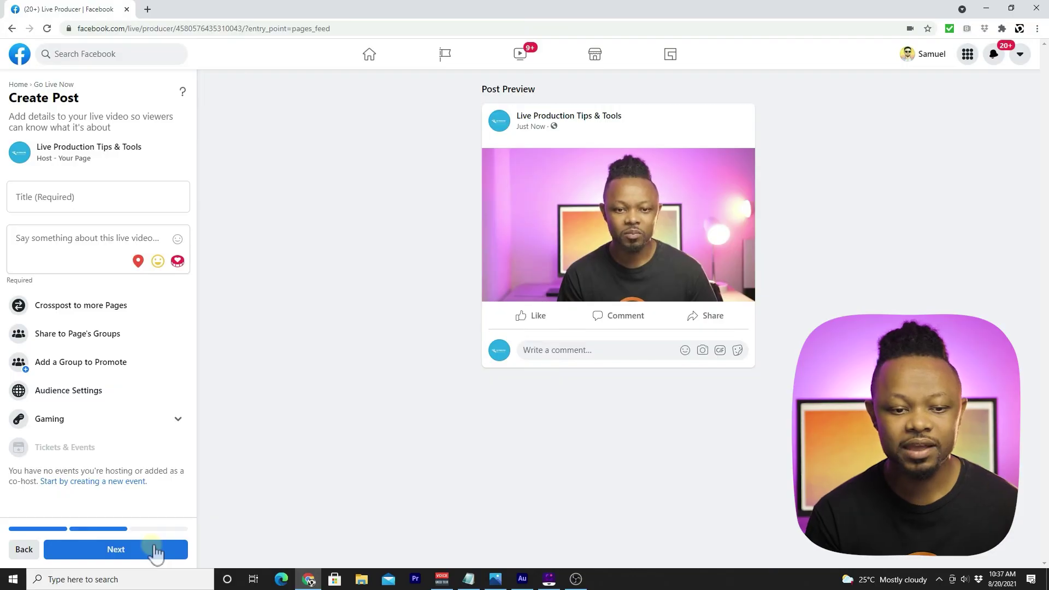
Switch back to OBS Studio and stop the stream
click(576, 579)
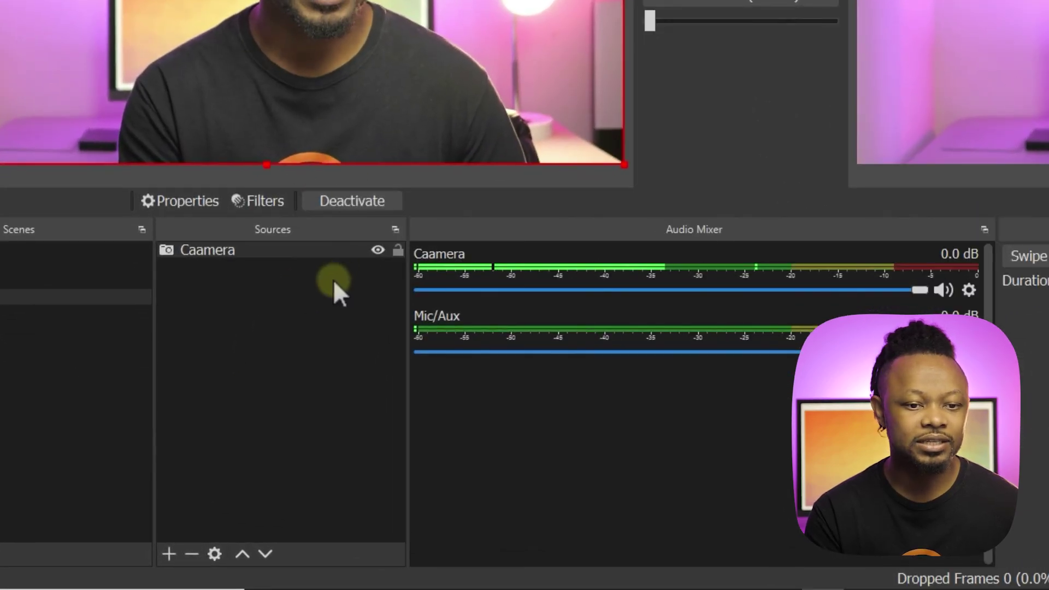
click(169, 554)
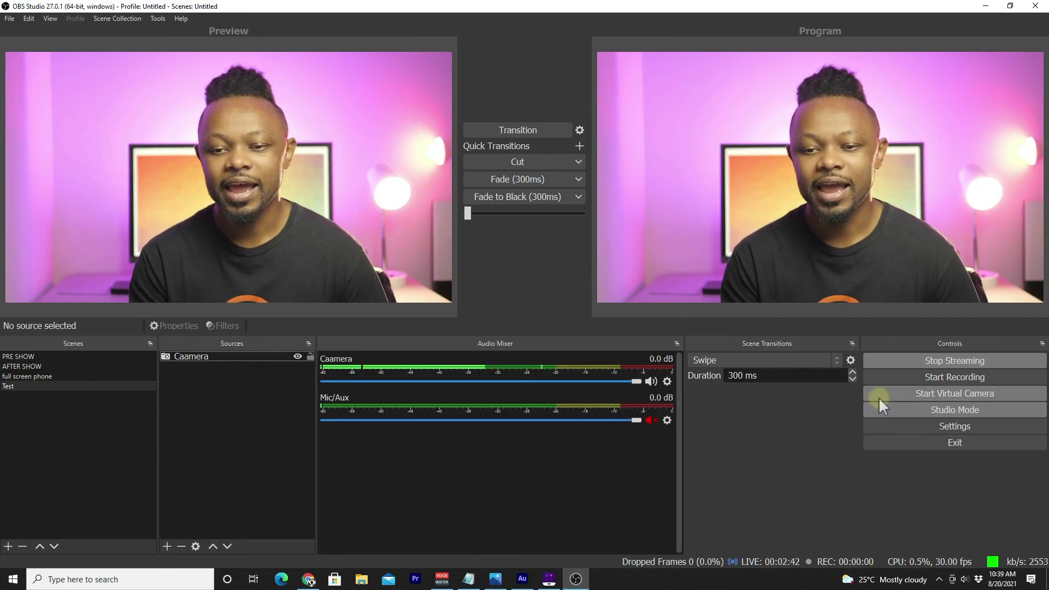
click(940, 365)
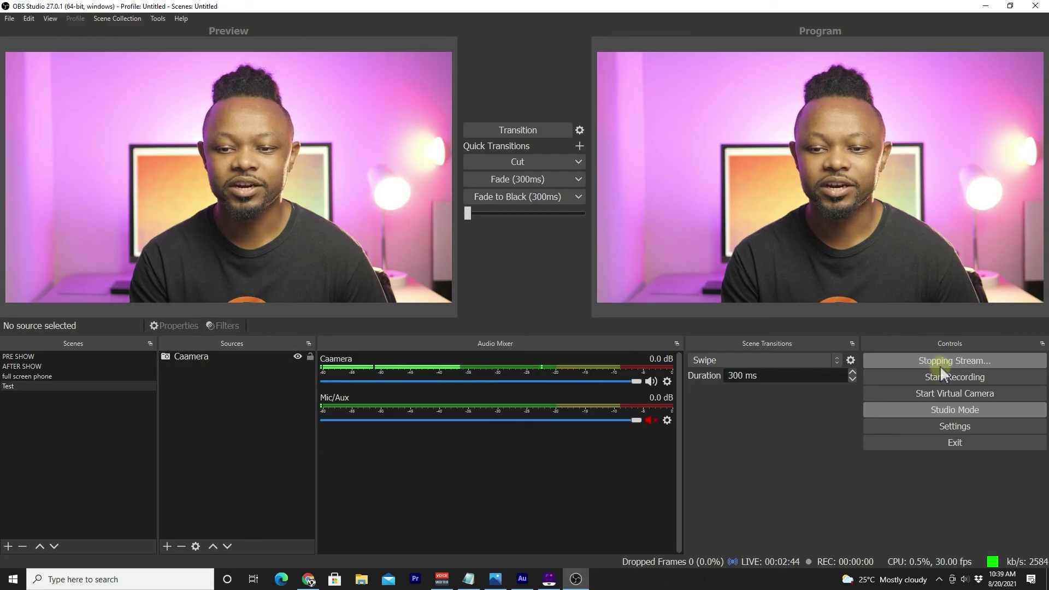